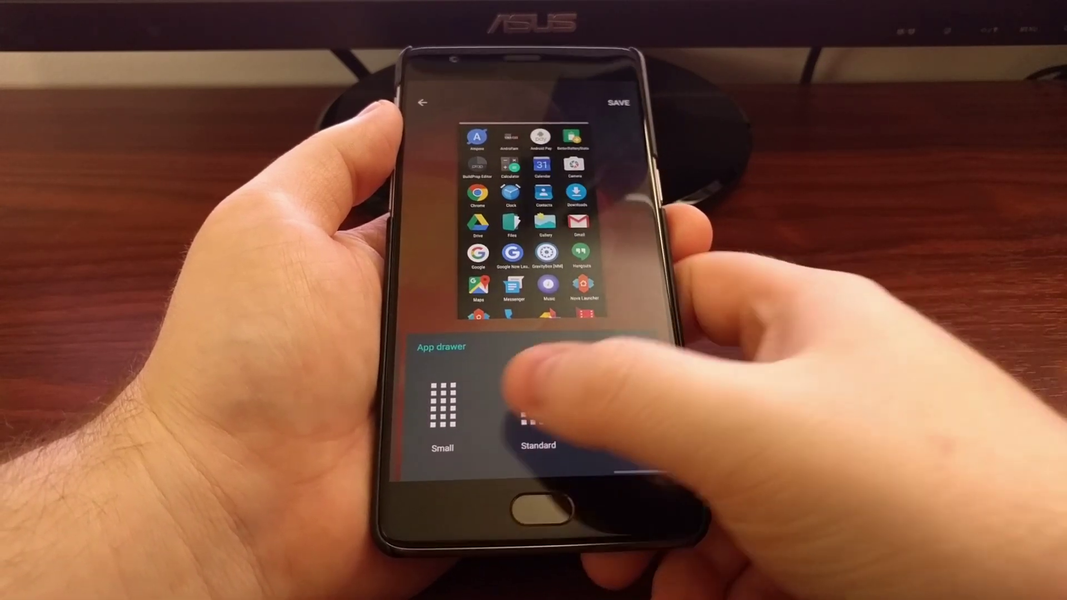
Step: Save the small three-column app drawer grid and view it in the drawer
{"action": "left_click", "coordinate": [437, 409]}
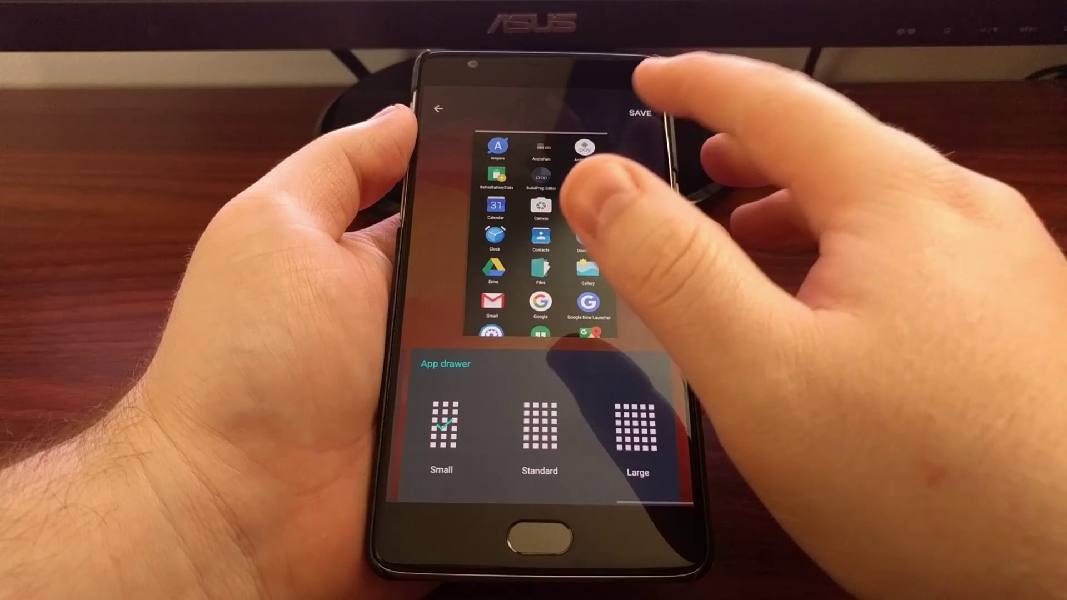
{"action": "left_click", "coordinate": [640, 112]}
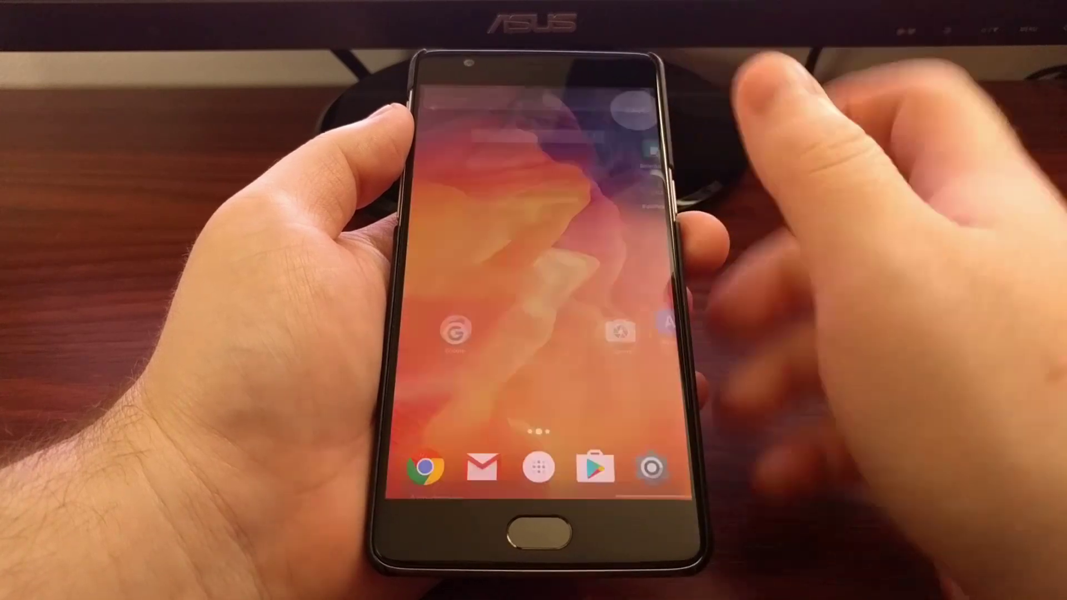
{"action": "left_click_drag", "start_coordinate": [633, 375], "coordinate": [634, 208]}
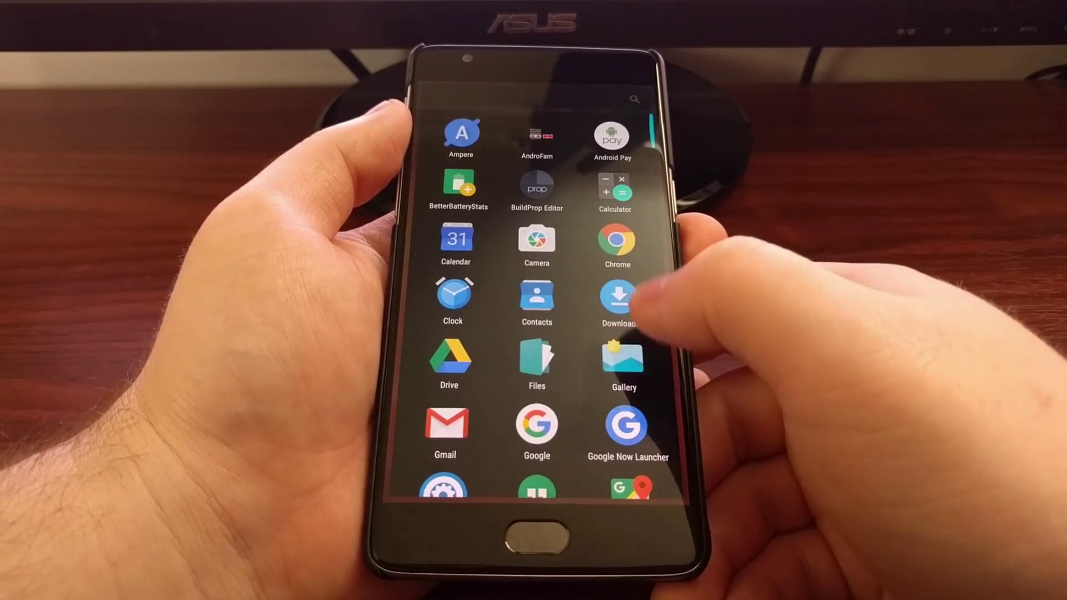
{"action": "scroll", "coordinate": [534, 334], "scroll_direction": "down", "scroll_amount": 10}
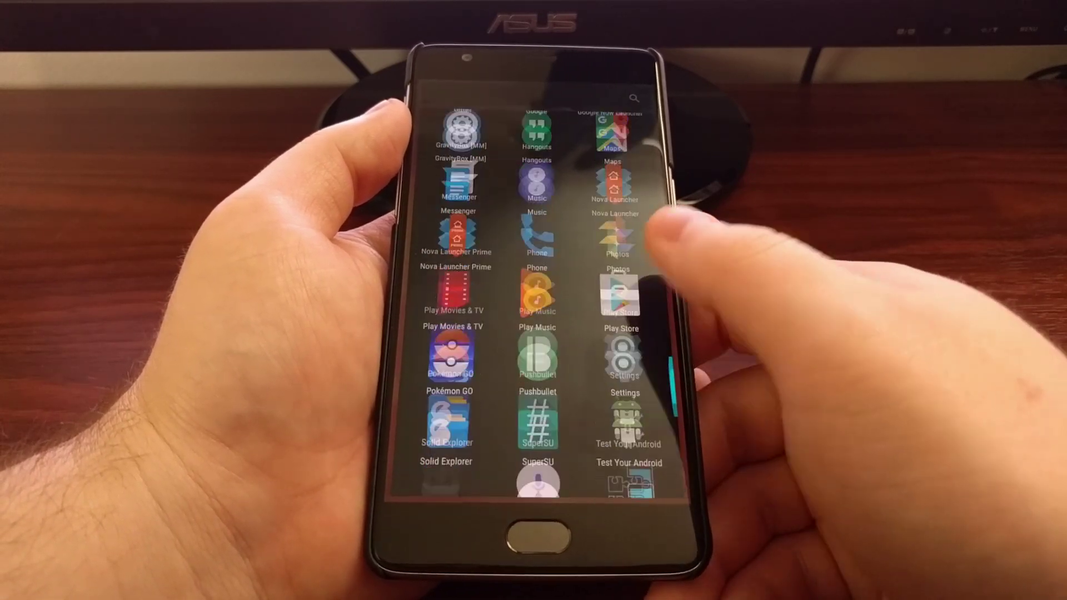
{"action": "scroll", "coordinate": [538, 293], "scroll_direction": "up", "scroll_amount": 10}
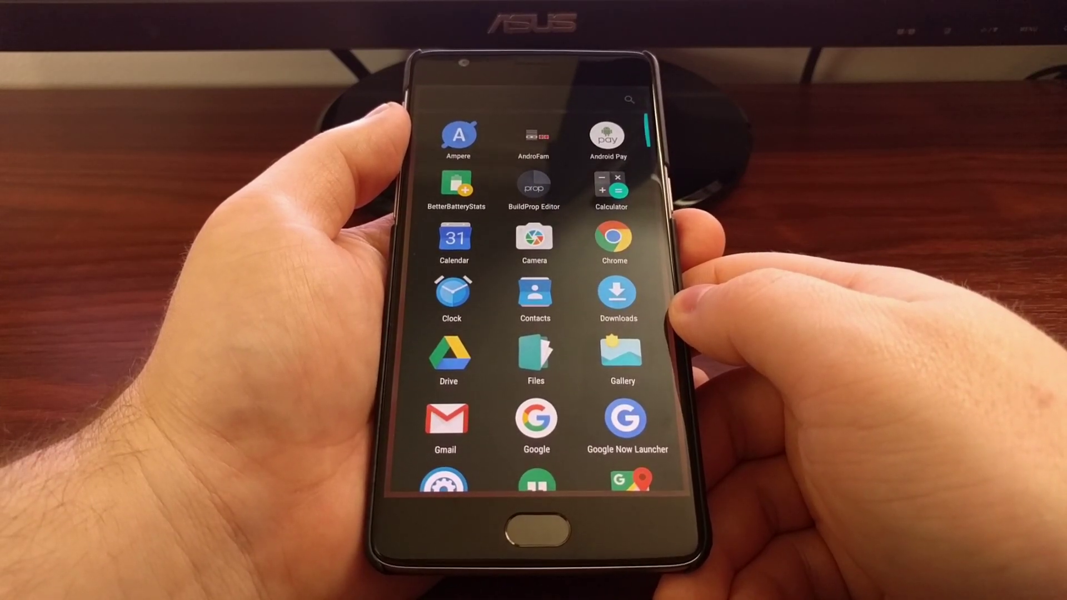
Step: From home screen Customize, select and save the large five-column app drawer grid
{"action": "key", "text": "Home"}
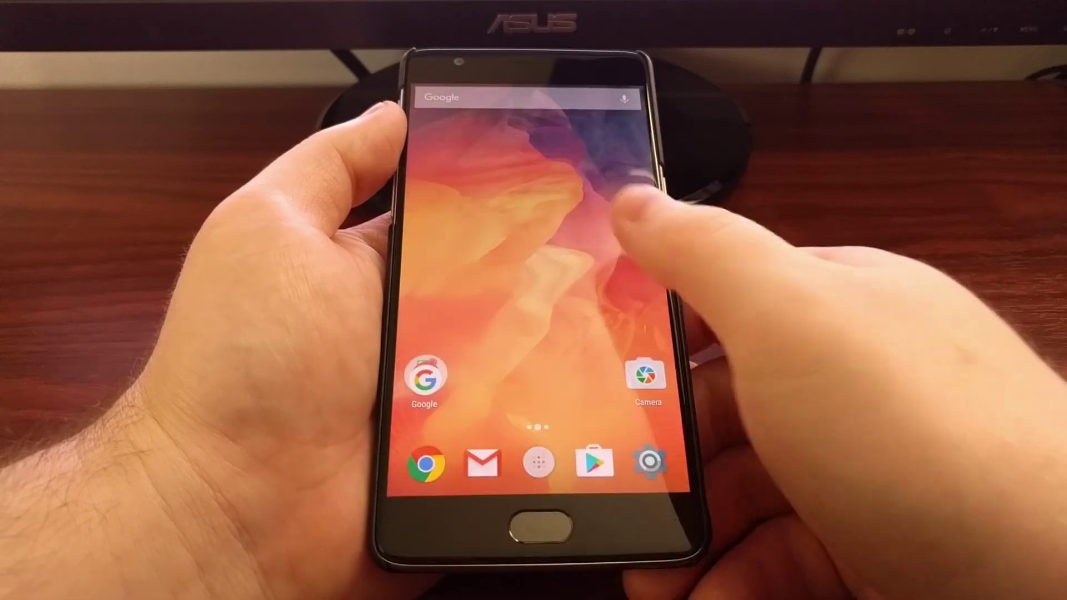
{"action": "left_click", "coordinate": [579, 301]}
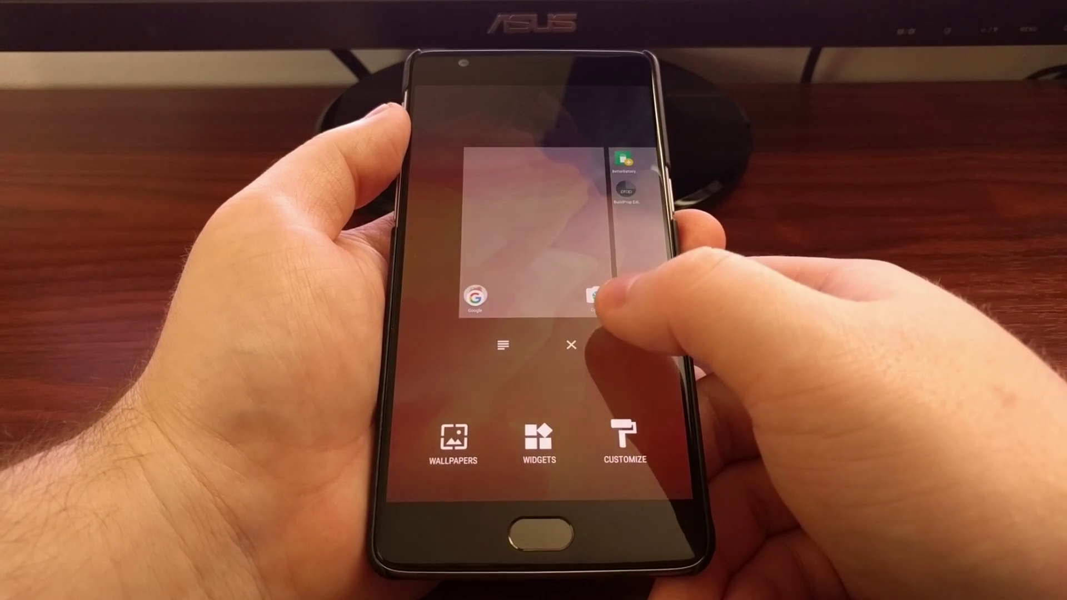
{"action": "left_click", "coordinate": [624, 442]}
{"action": "left_click", "coordinate": [541, 392]}
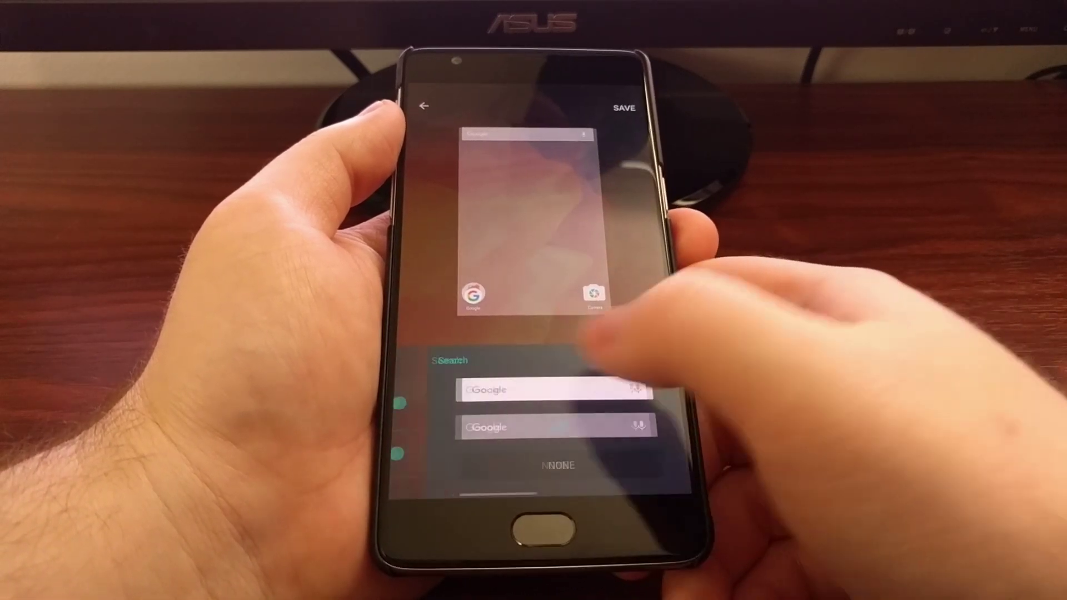
{"action": "left_click_drag", "start_coordinate": [634, 416], "coordinate": [467, 417]}
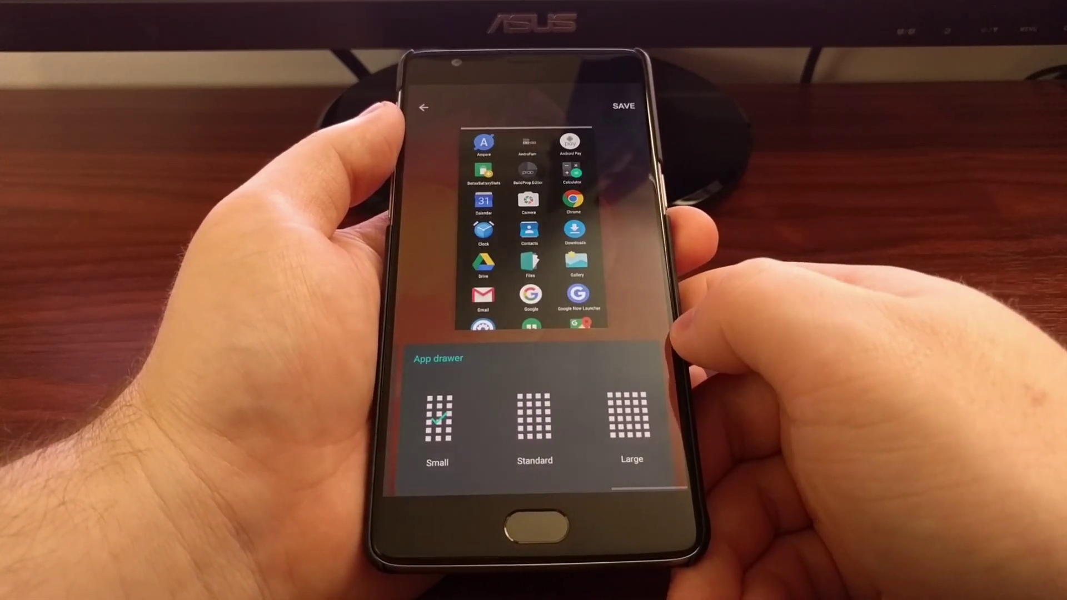
{"action": "left_click", "coordinate": [628, 414]}
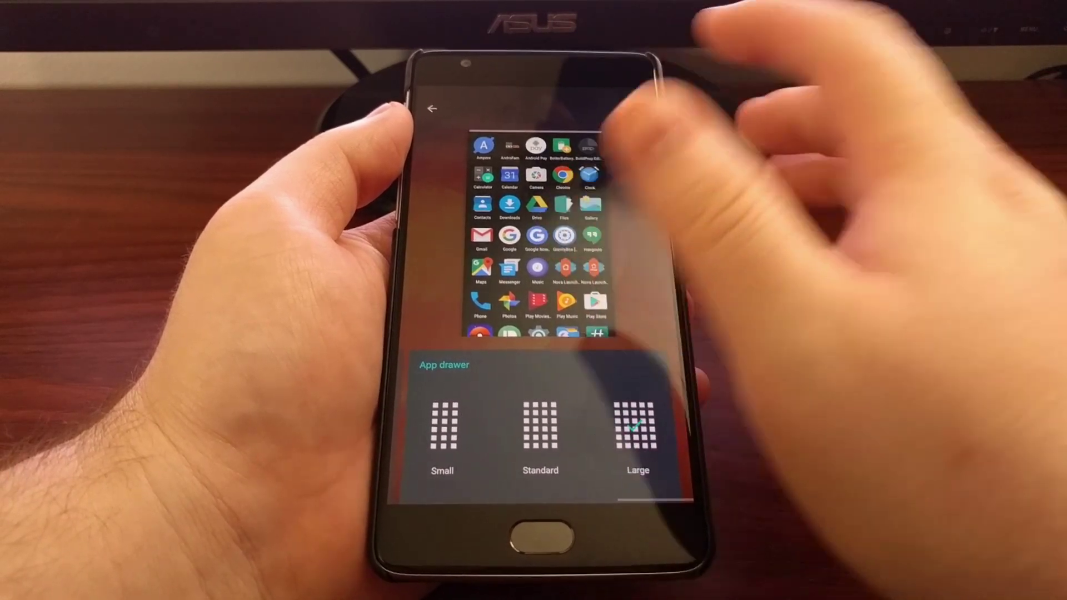
{"action": "left_click", "coordinate": [629, 107]}
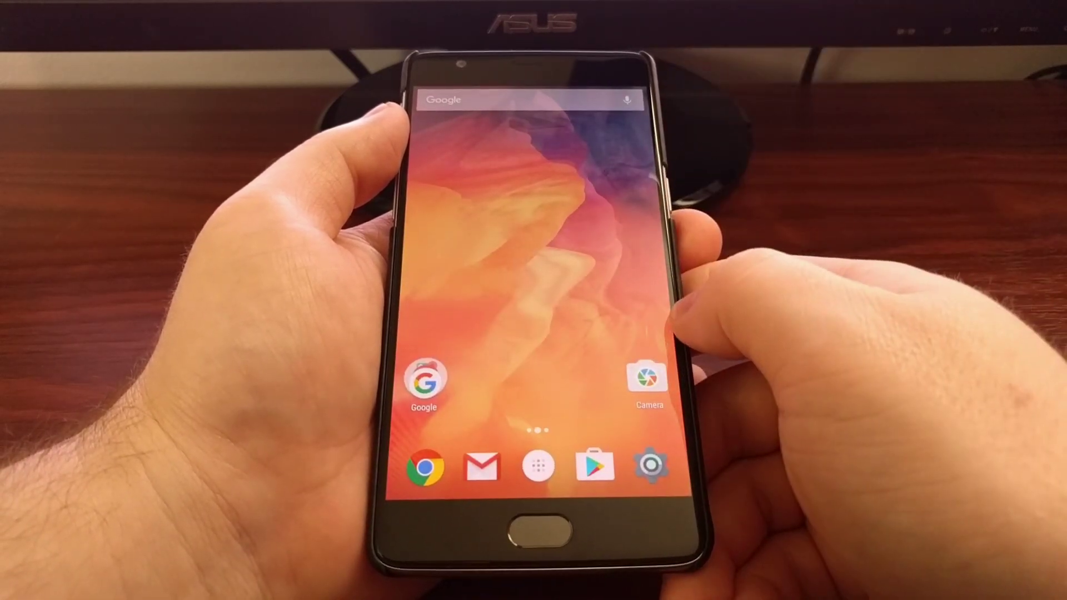
Step: View the large grid in the app drawer, then return to home screen edit mode
{"action": "left_click", "coordinate": [537, 467]}
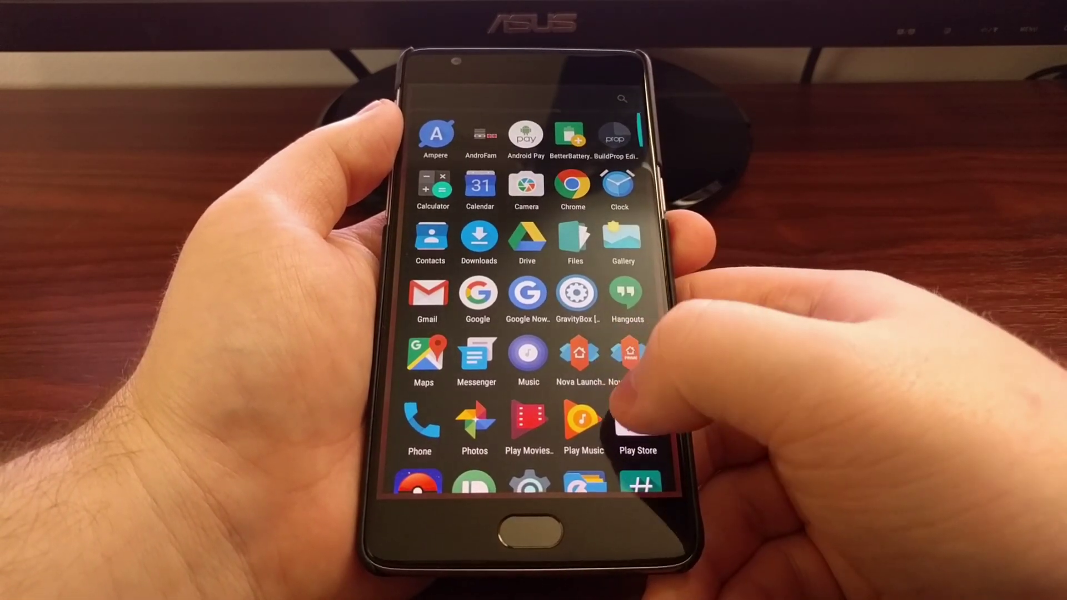
{"action": "scroll", "coordinate": [629, 400], "scroll_direction": "down", "scroll_amount": 3}
{"action": "scroll", "coordinate": [642, 300], "scroll_direction": "up", "scroll_amount": 5}
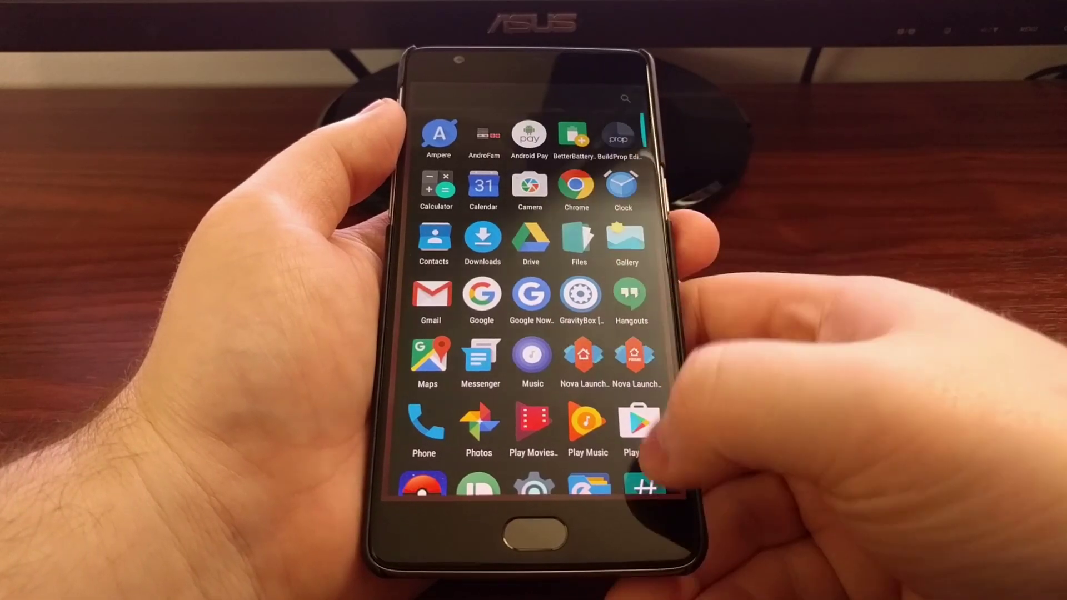
{"action": "scroll", "coordinate": [620, 334], "scroll_direction": "down", "scroll_amount": 2}
{"action": "scroll", "coordinate": [616, 300], "scroll_direction": "up", "scroll_amount": 2}
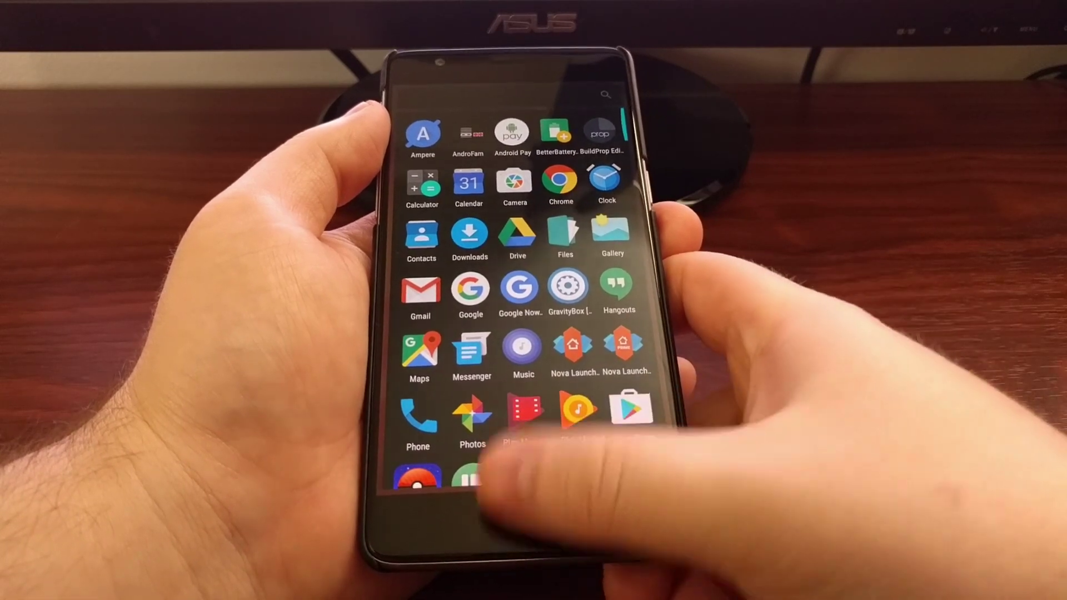
{"action": "key", "text": "Escape"}
{"action": "left_click", "coordinate": [575, 291]}
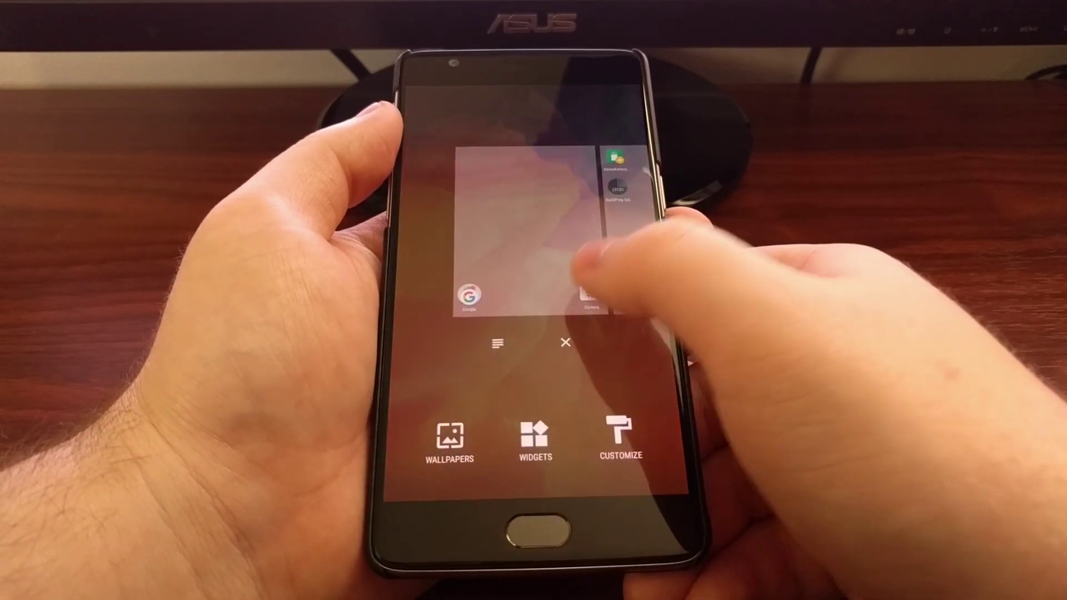
Step: In Customize, try the standard drawer grid, then select small again
{"action": "left_click", "coordinate": [627, 440]}
{"action": "scroll", "coordinate": [634, 434], "scroll_direction": "down", "scroll_amount": 3}
{"action": "scroll", "coordinate": [633, 434], "scroll_direction": "down", "scroll_amount": 3}
{"action": "scroll", "coordinate": [634, 434], "scroll_direction": "down", "scroll_amount": 3}
{"action": "left_click", "coordinate": [532, 417]}
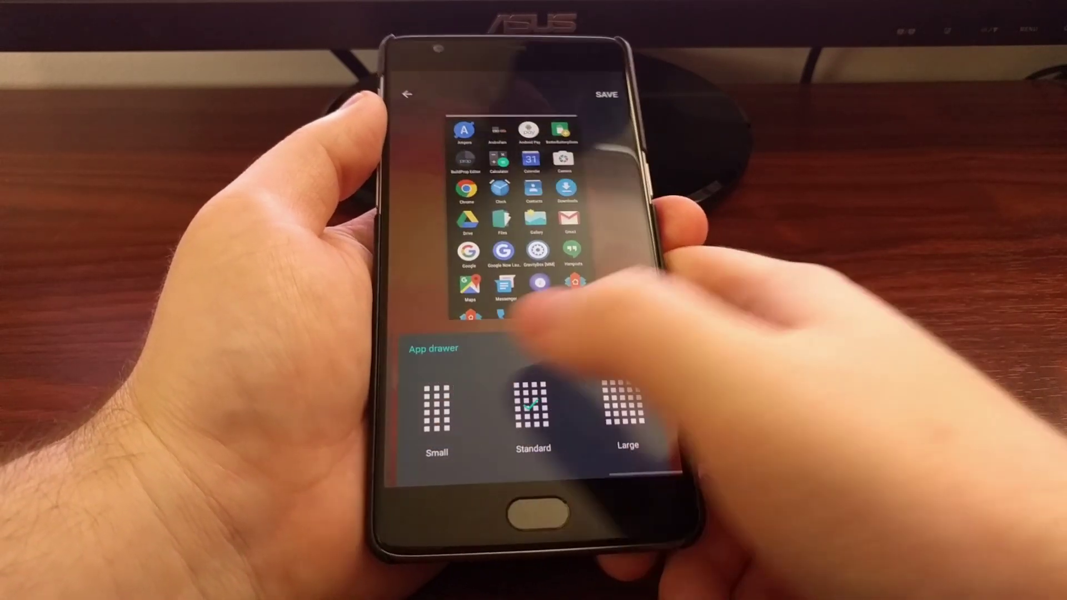
{"action": "left_click", "coordinate": [436, 408]}
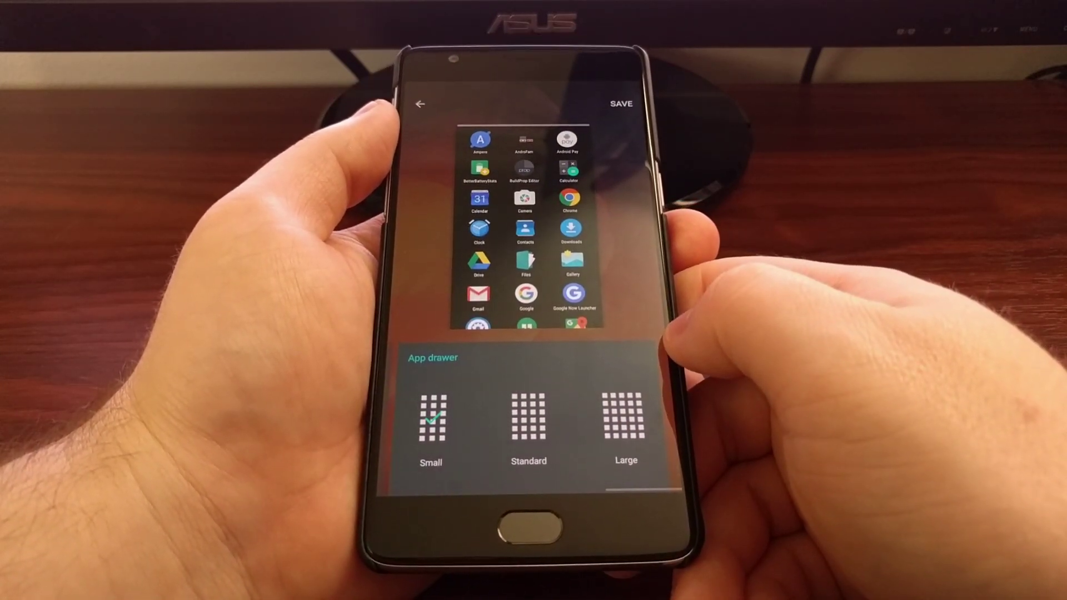